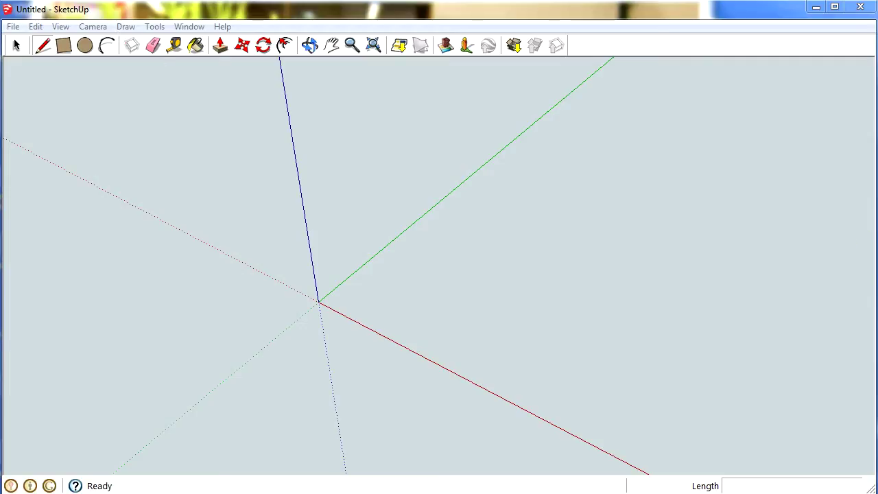
- Switch to the window showing the reference photo of the model house
key(alt+Tab)
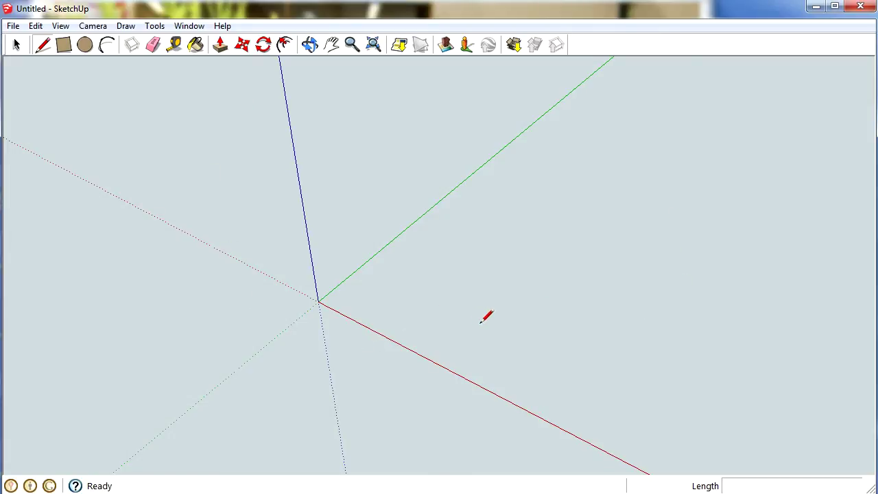
click(188, 24)
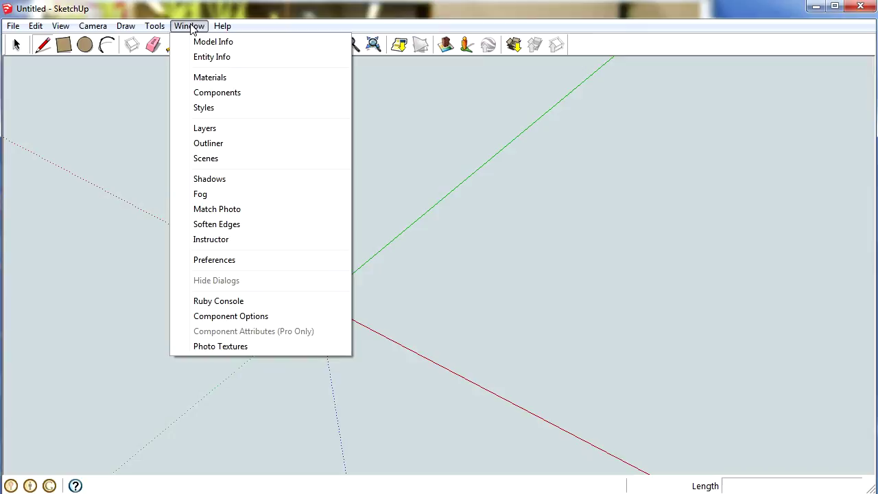
click(223, 260)
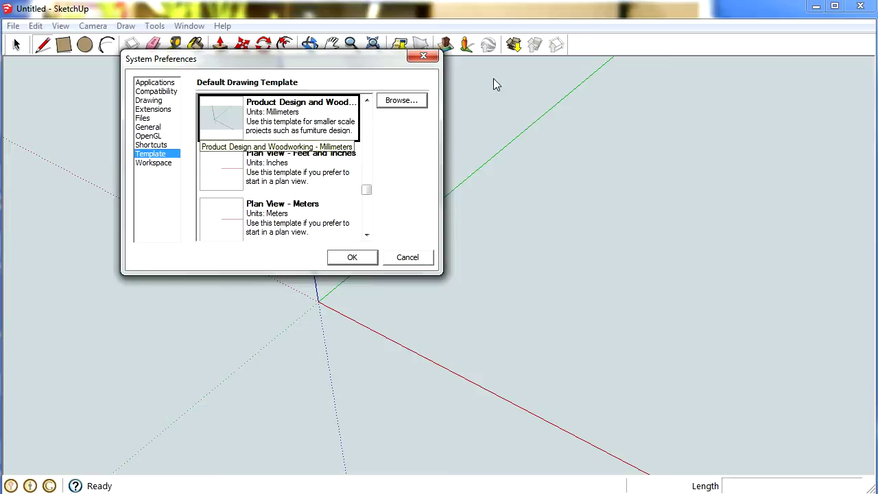
click(431, 60)
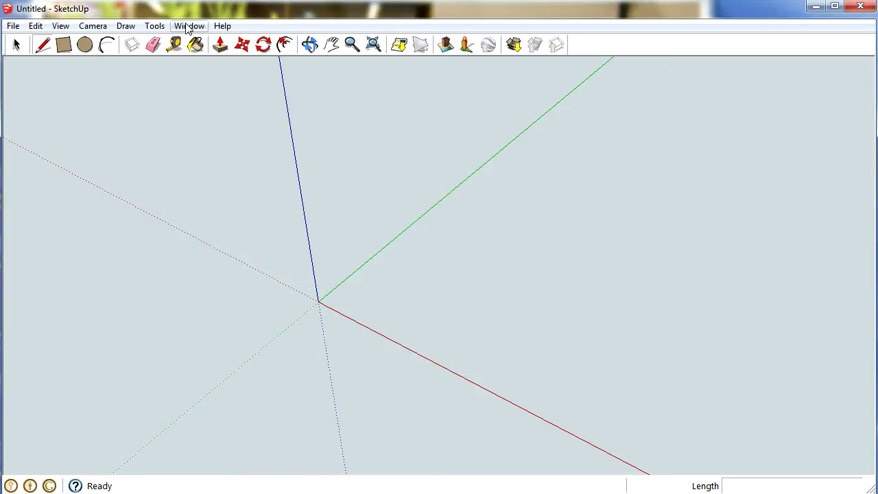
- In Model Info > Units, keep Decimal and Millimeters, set precision to 0mm, then close it
click(185, 26)
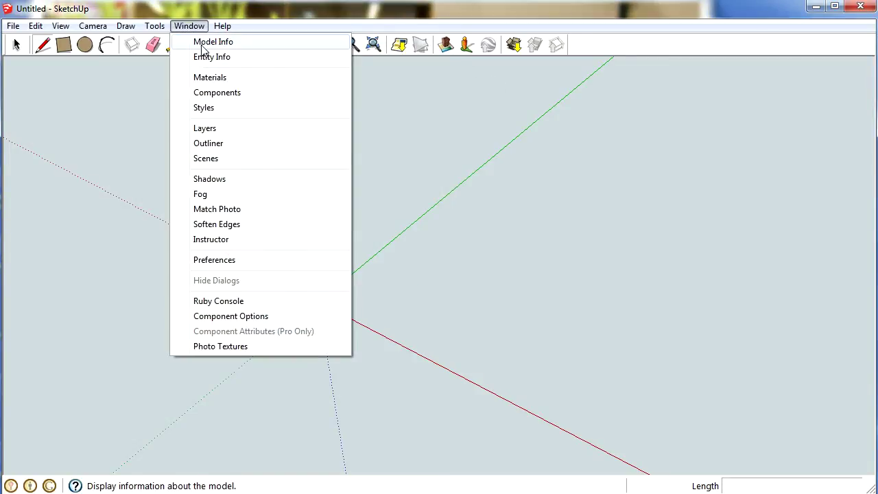
click(208, 42)
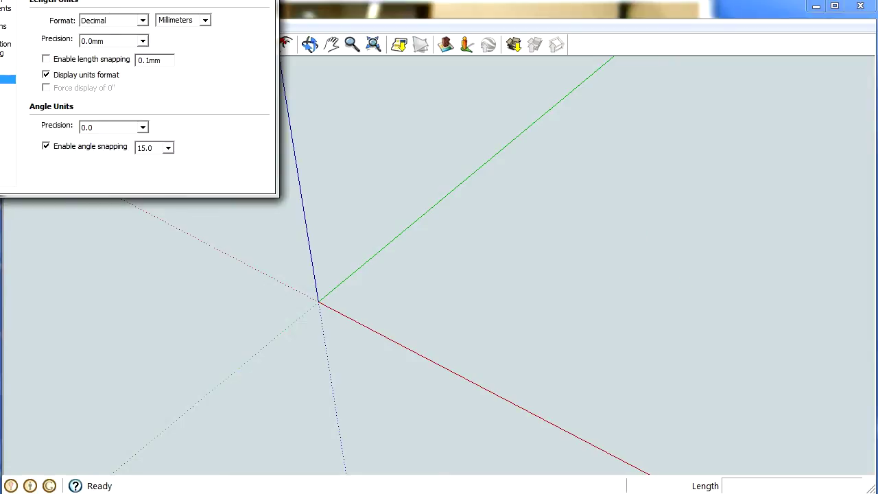
drag(86, 1, 141, 19)
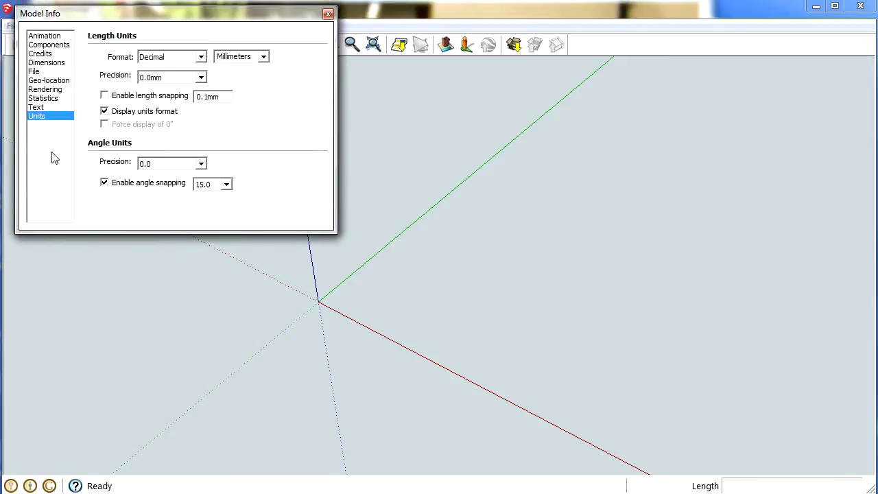
click(201, 57)
click(201, 57)
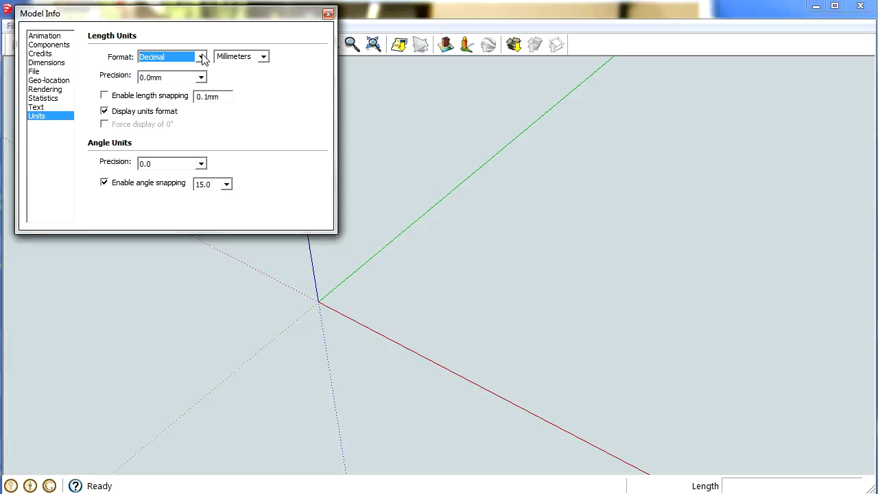
click(263, 58)
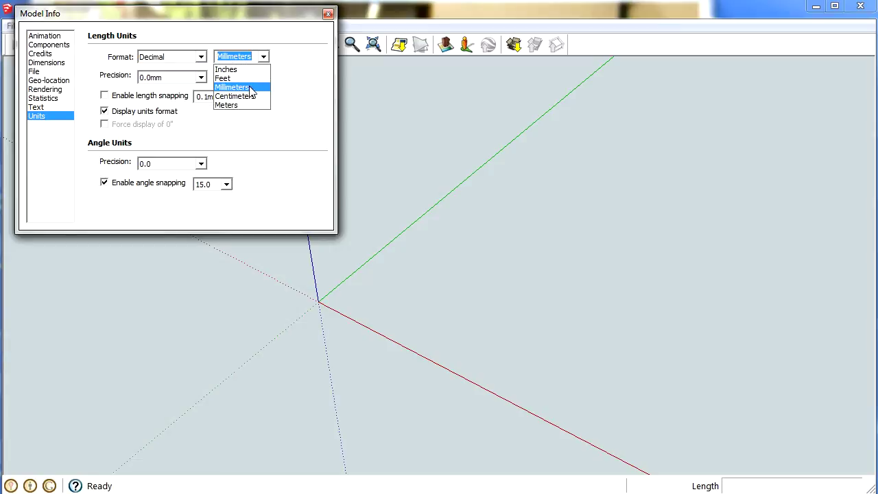
click(270, 84)
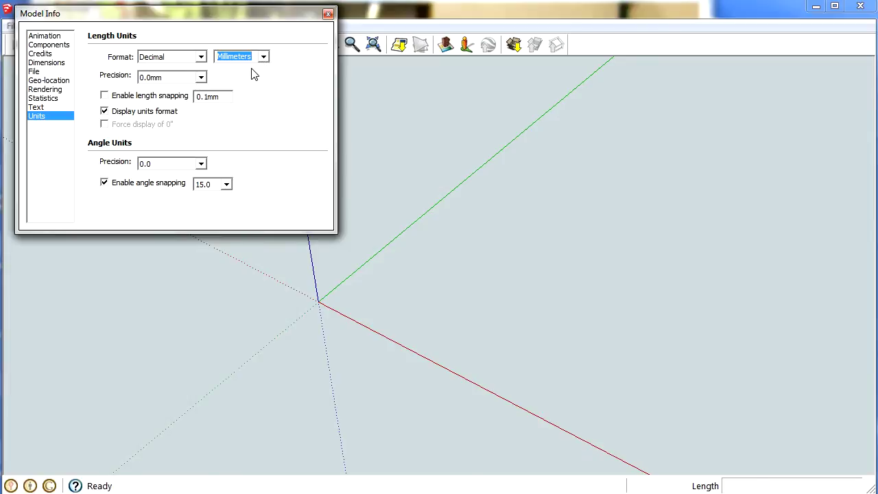
click(202, 78)
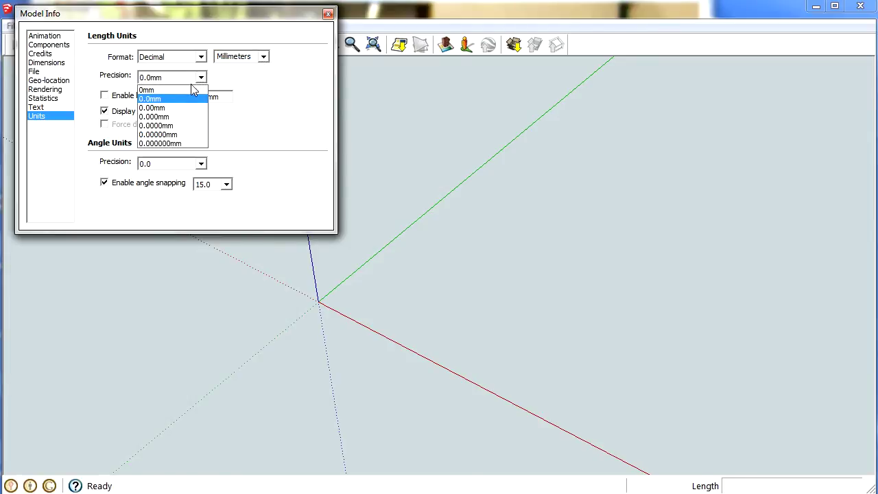
click(150, 91)
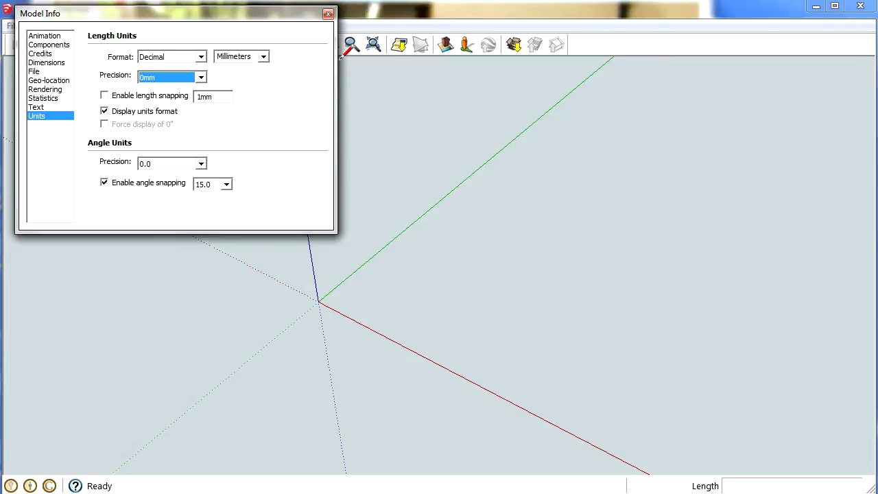
click(328, 15)
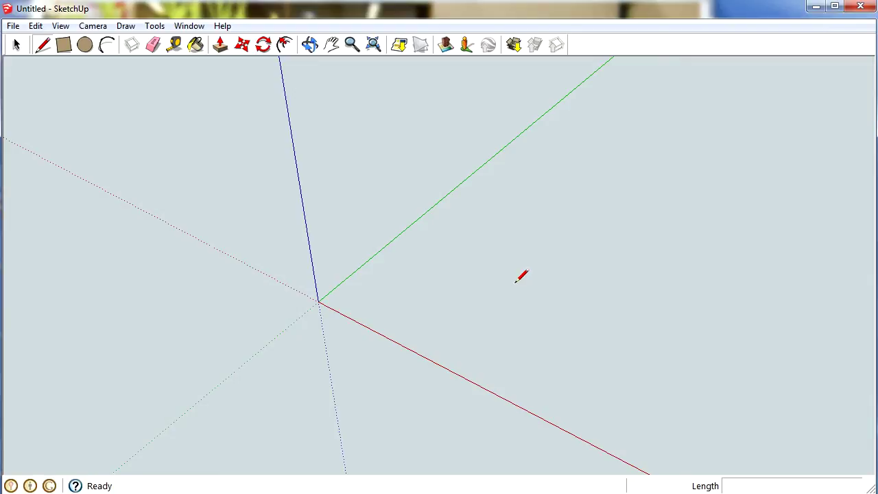
- Turn on the Large Tool Set from View > Toolbars
click(61, 26)
mouse_move(72, 41)
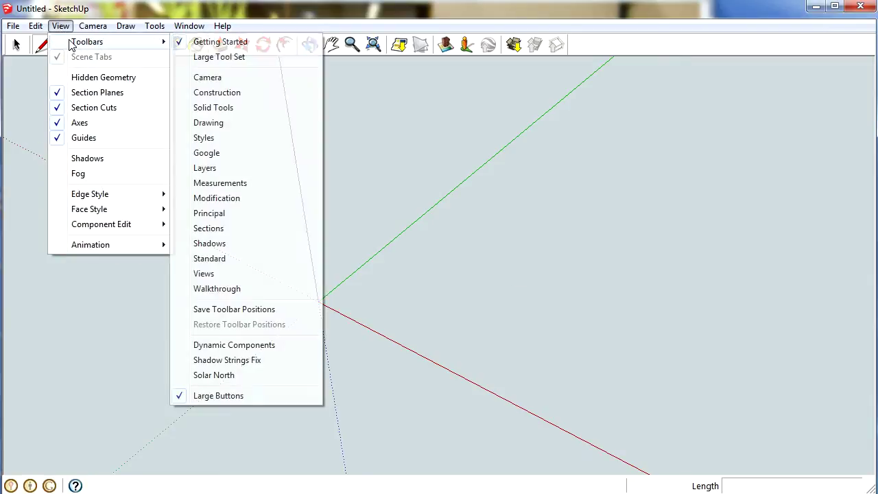
click(217, 57)
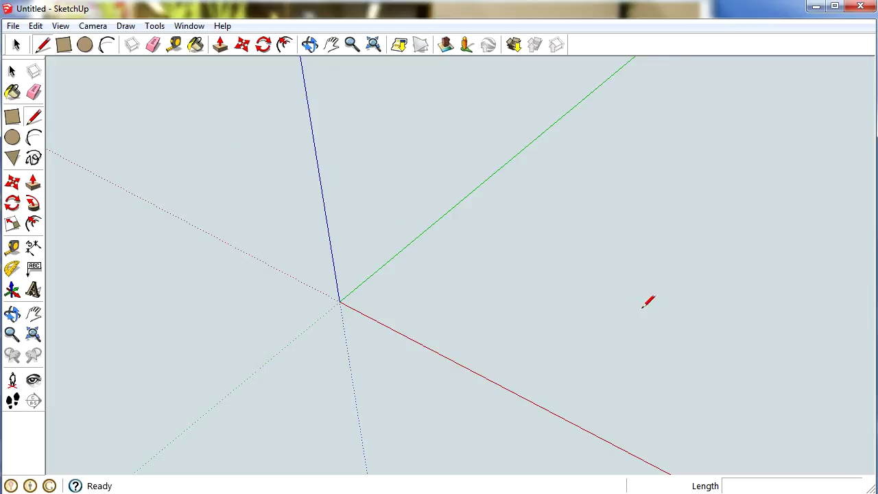
- Import the house floor-plan image and place it with two ground points beside the origin
click(13, 25)
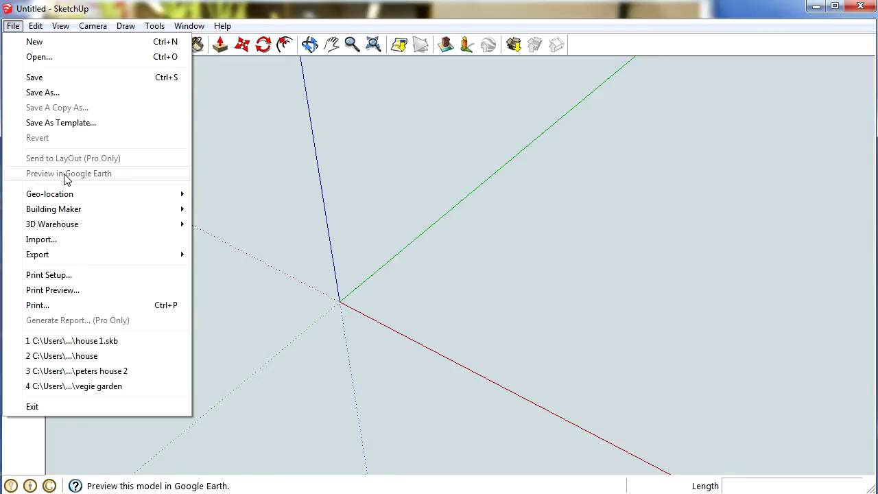
click(44, 242)
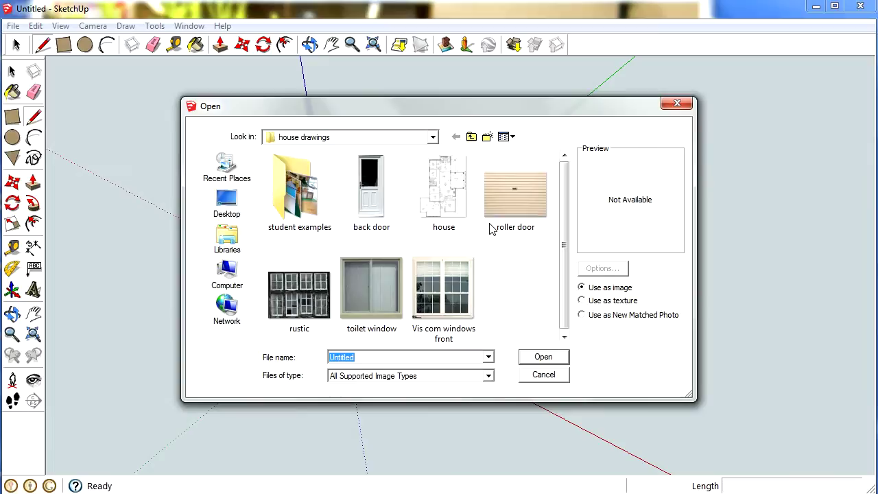
click(450, 195)
click(542, 359)
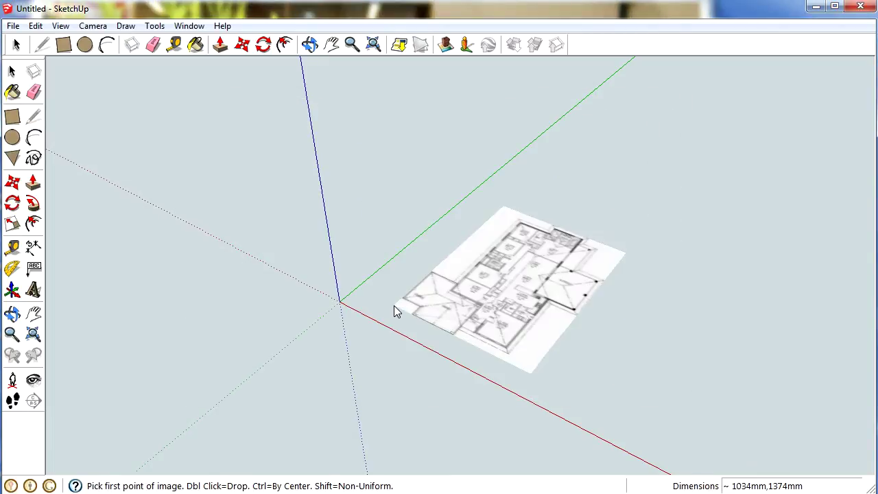
click(376, 301)
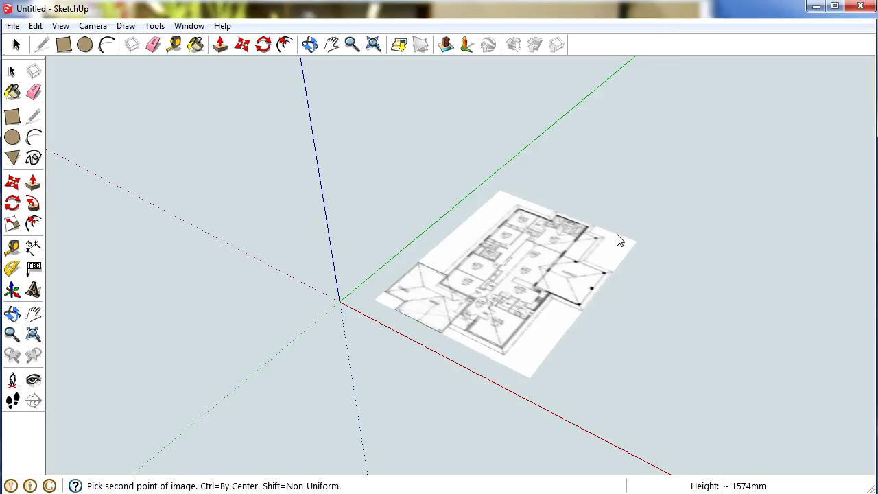
click(619, 239)
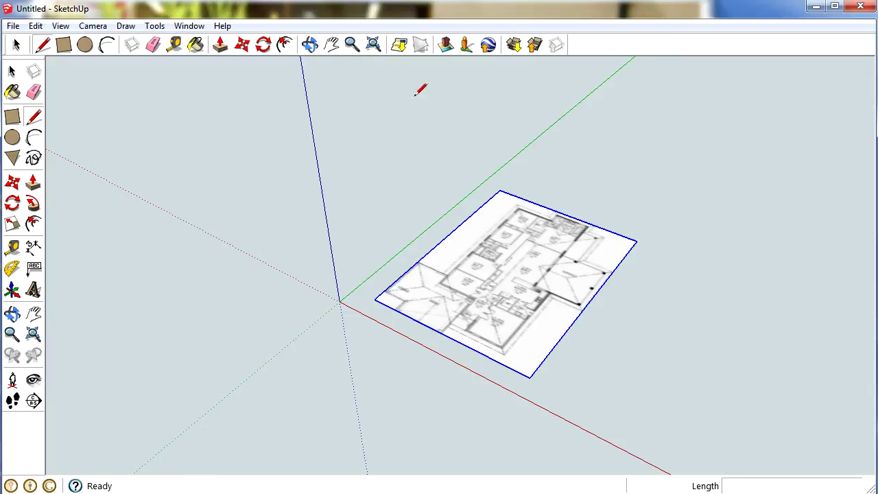
- Orbit and pan around the floor plan, ending with a near top-down view
click(308, 44)
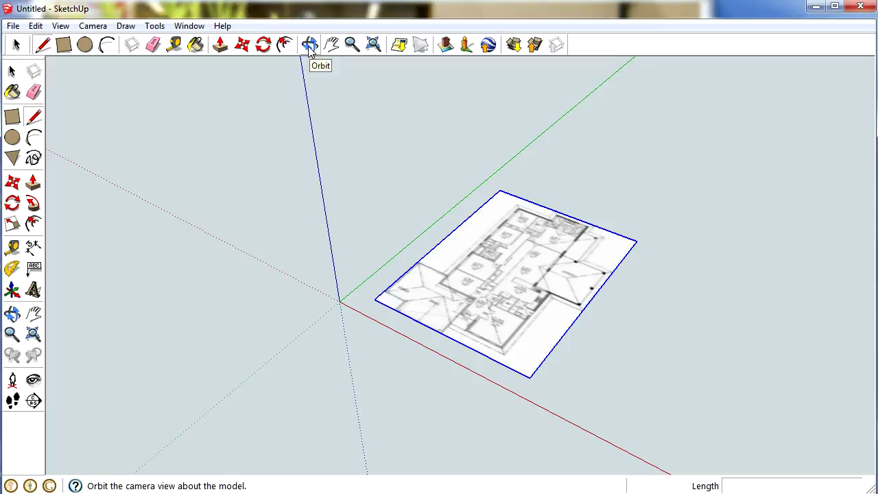
drag(615, 319, 447, 274)
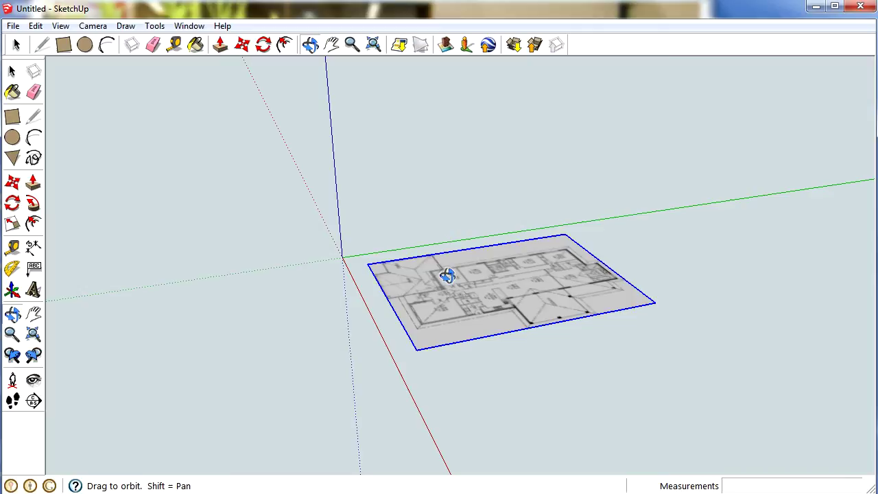
drag(548, 303, 466, 384)
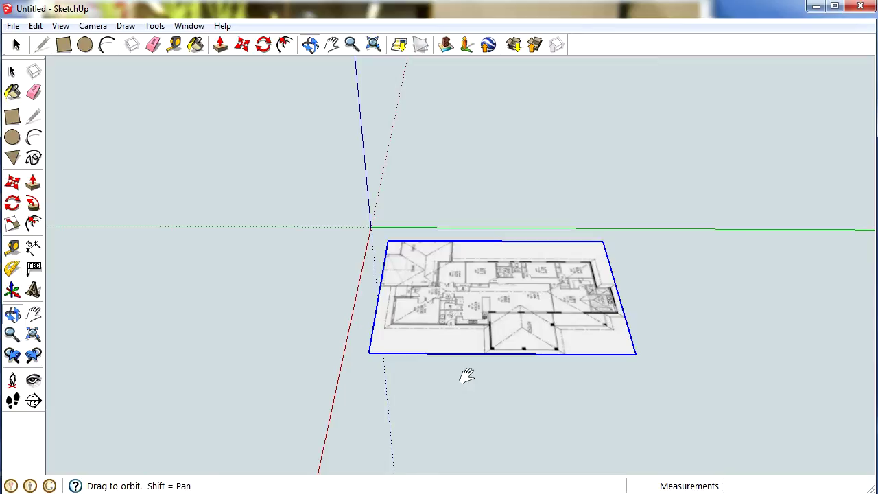
shift+drag(529, 345, 486, 318)
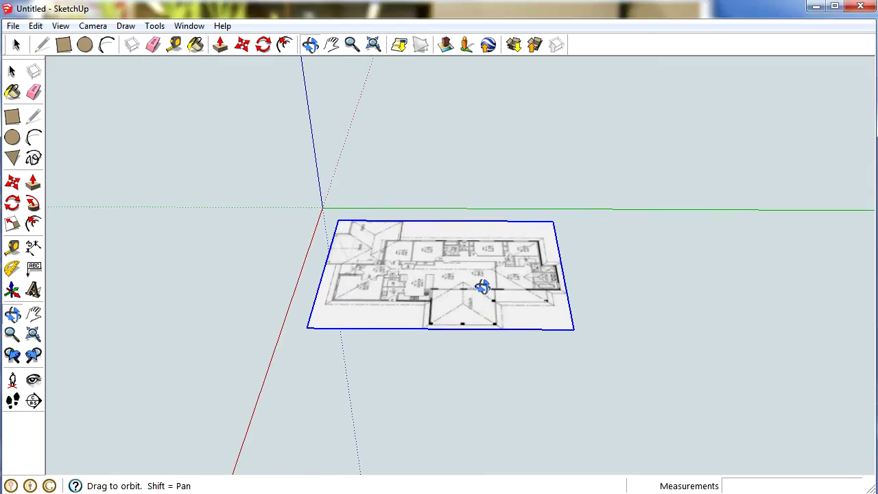
drag(482, 287, 439, 293)
- Zoom in on the floor plan and adjust the tilt so the rooms fill the view
scroll(457, 291, up, 5)
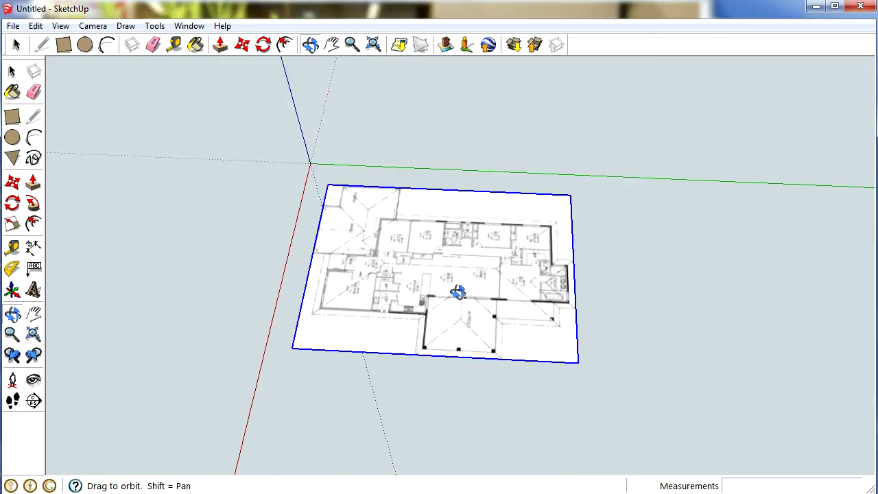
mouse_move(435, 288)
mouse_down()
mouse_move(415, 288)
mouse_move(426, 292)
mouse_up()
scroll(428, 295, up, 3)
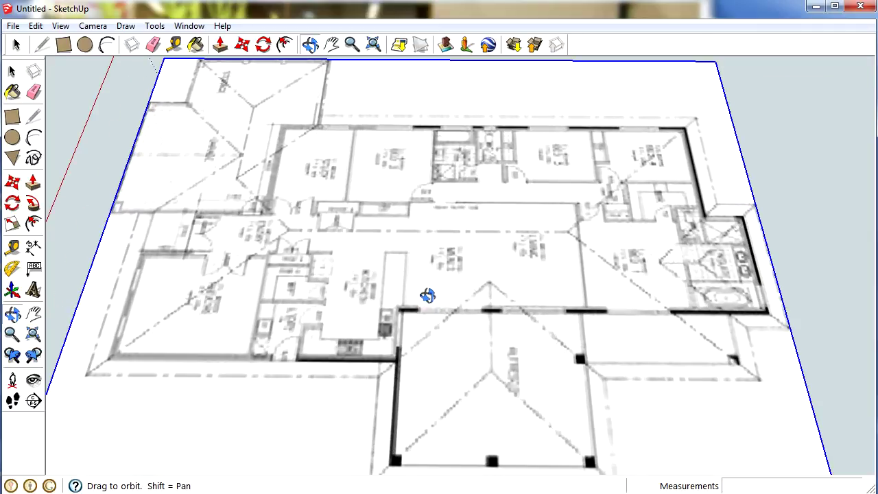
scroll(428, 295, down, 3)
scroll(427, 294, up, 3)
scroll(427, 295, down, 1)
scroll(427, 294, down, 2)
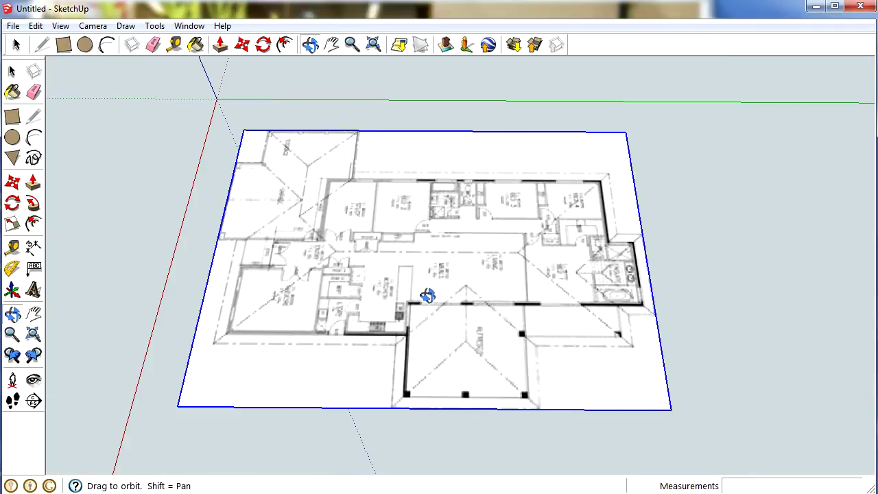
drag(431, 301, 446, 272)
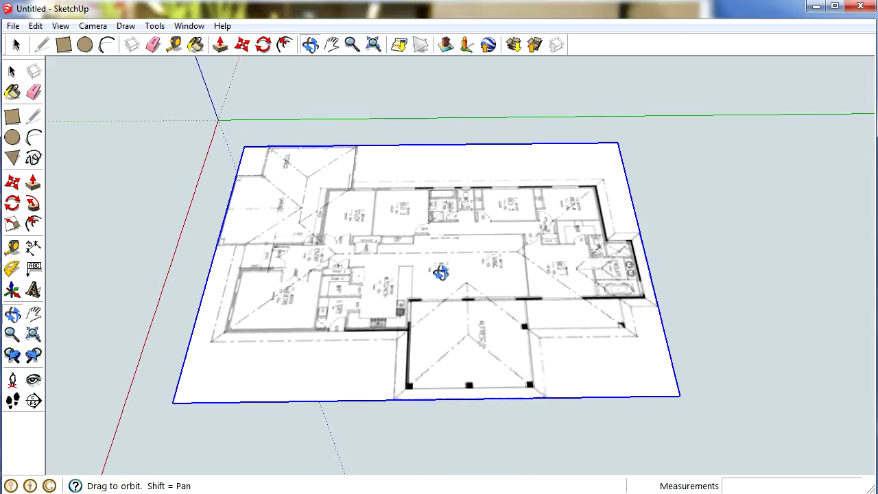